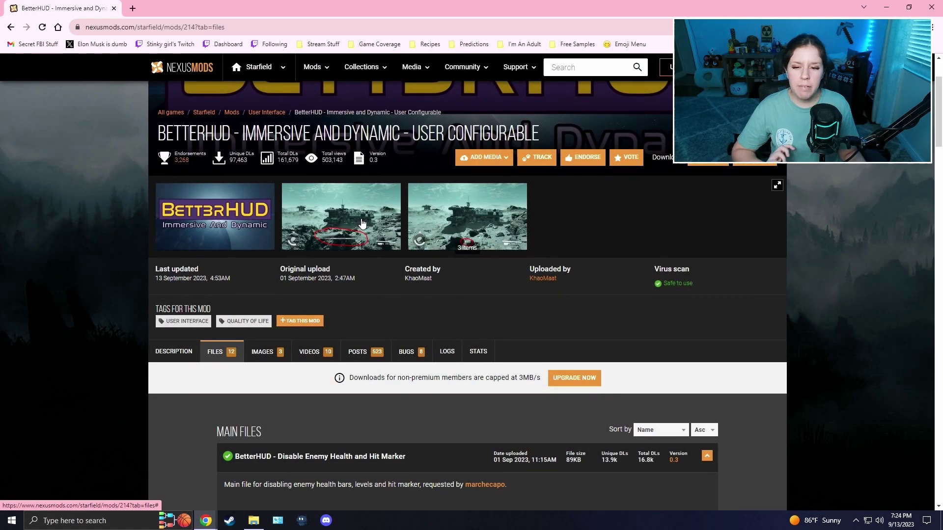
View the second and third BetterHUD screenshots full-size, then close the viewer.
left_click(368, 222)
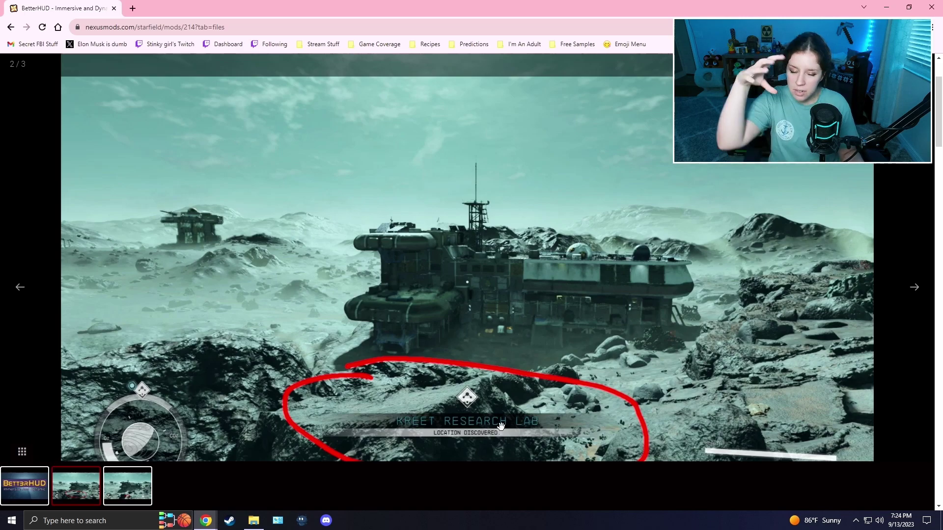
left_click(916, 288)
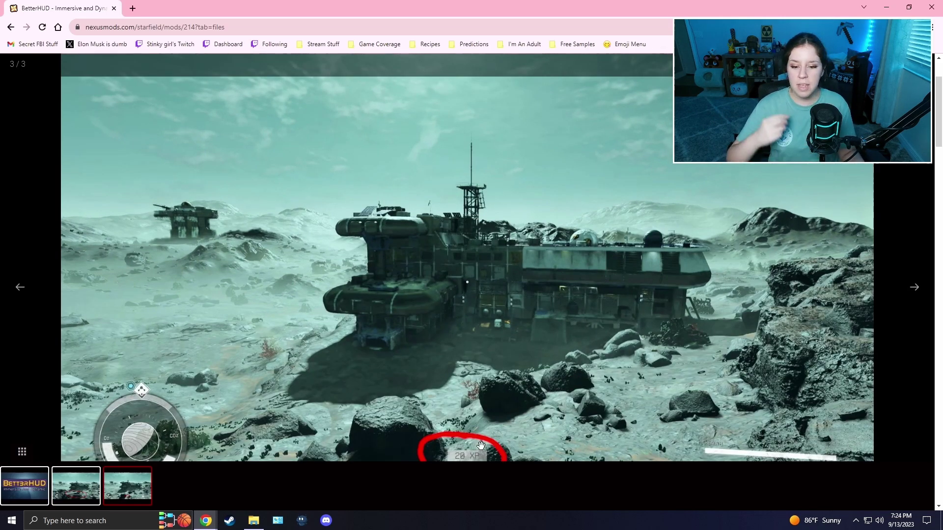
key("Escape")
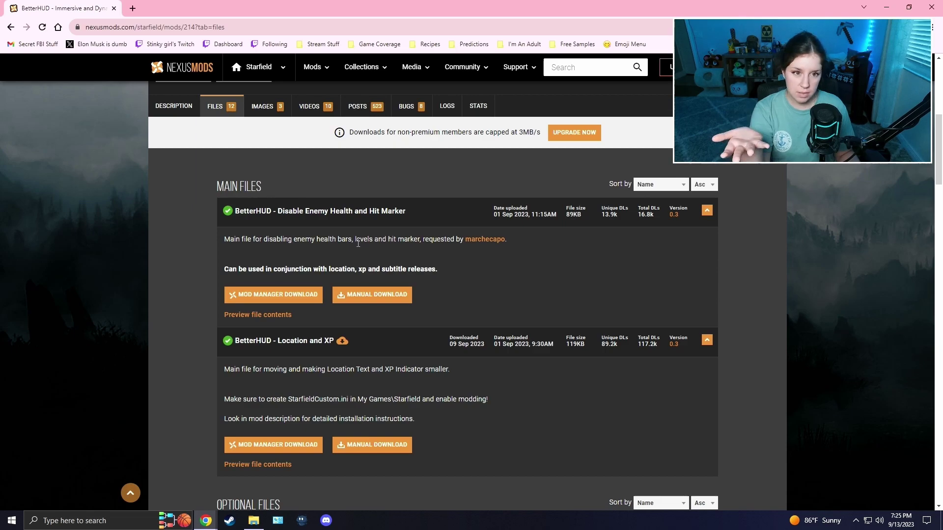
Scroll through the BetterHUD main and optional files, then minimize the browser to show the desktop.
scroll(390, 270, "down", 9)
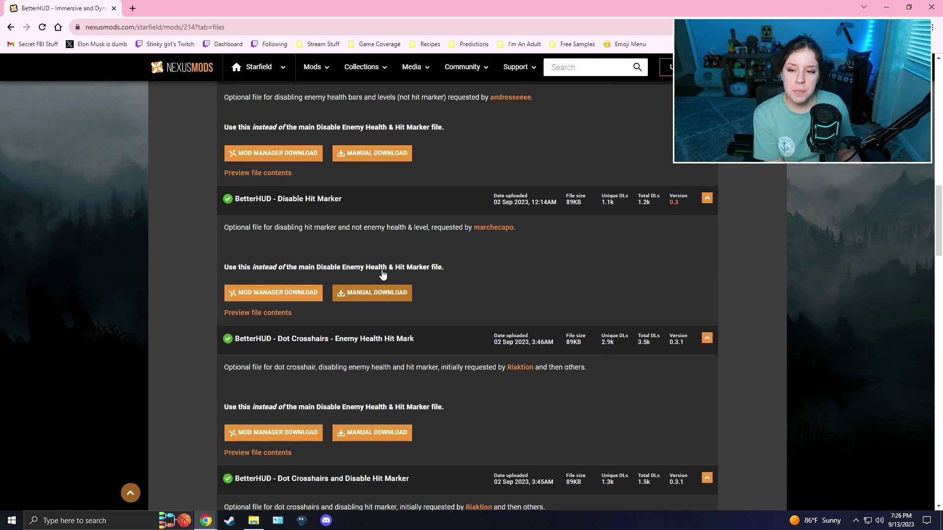
scroll(379, 279, "up", 4)
scroll(378, 317, "up", 3)
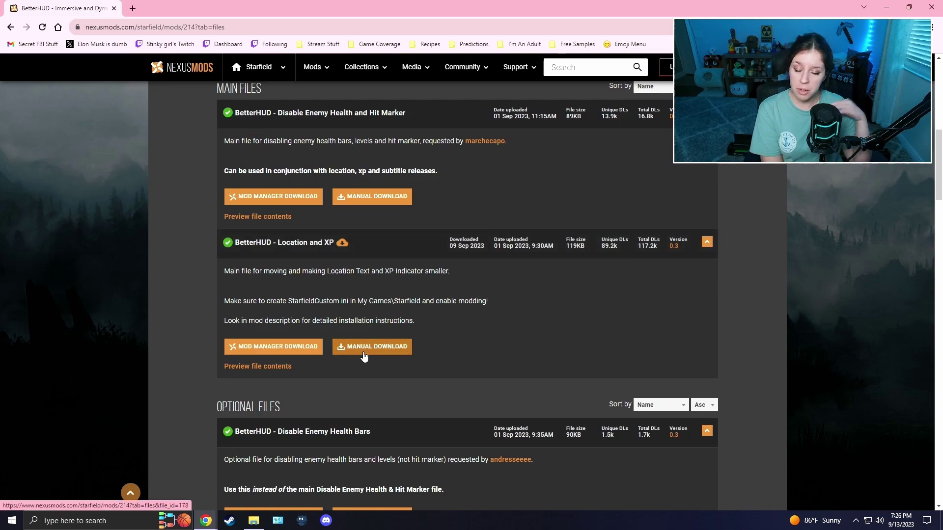
scroll(404, 365, "up", 1)
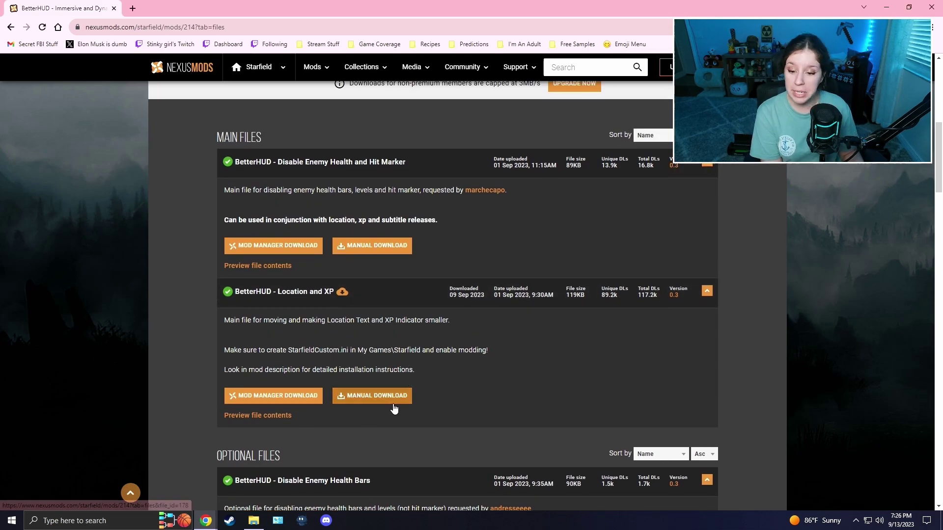
key("super+d")
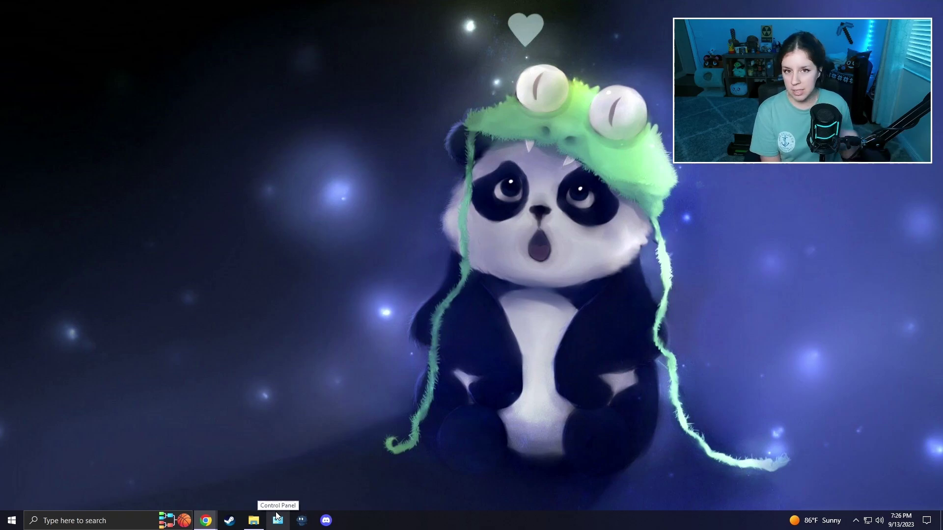
Open Documents > My Games > Starfield and show file name extensions in details view.
left_click(256, 521)
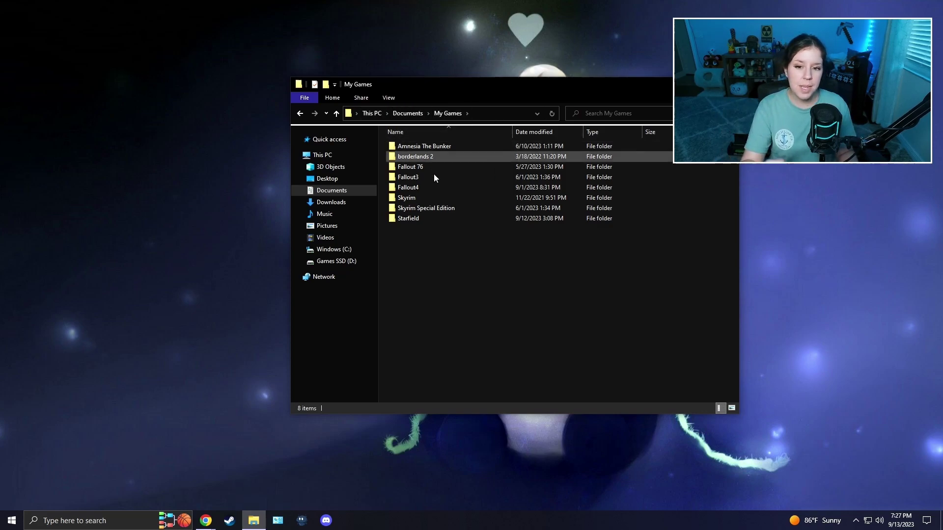
double_click(423, 218)
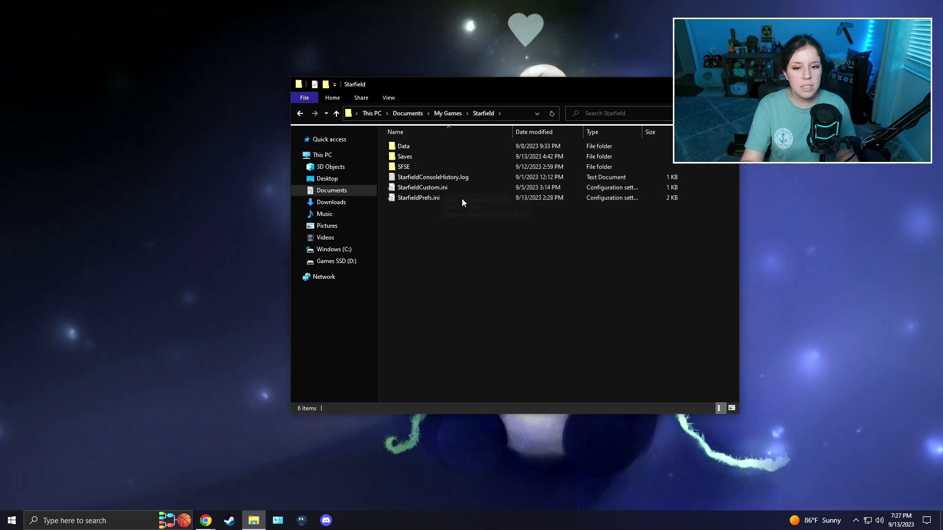
left_click(391, 100)
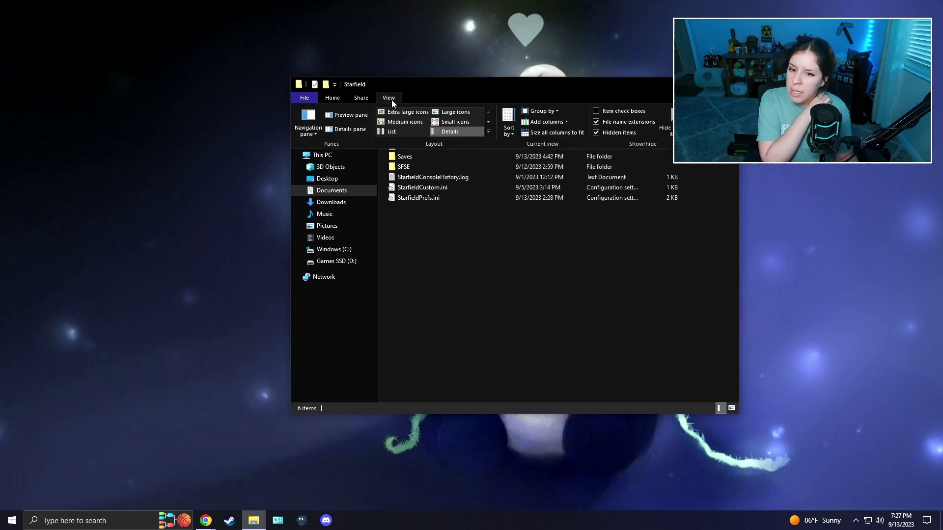
left_click(596, 122)
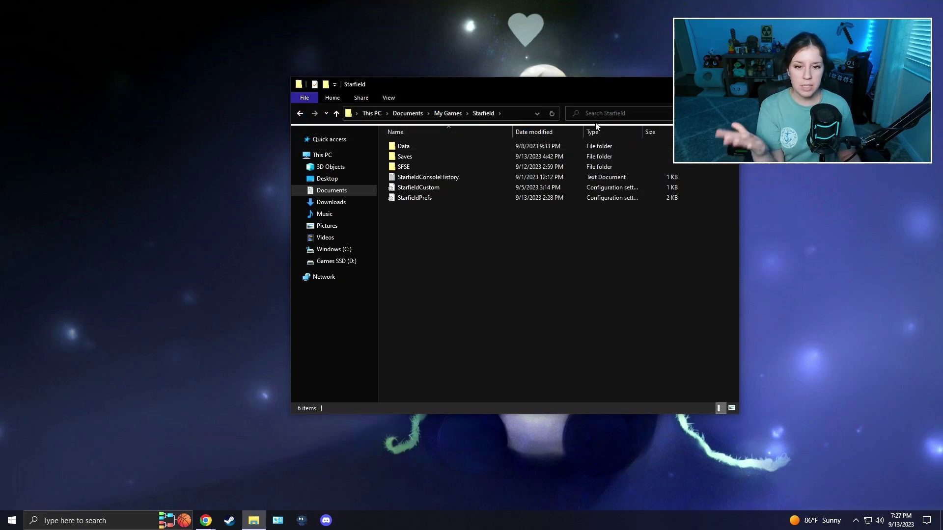
left_click(388, 97)
left_click(407, 112)
left_click(545, 158)
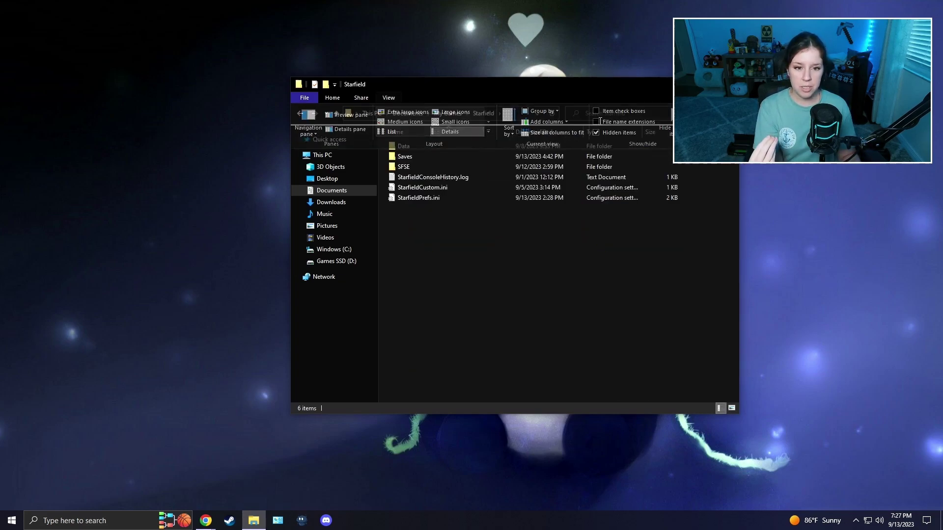
right_click(469, 224)
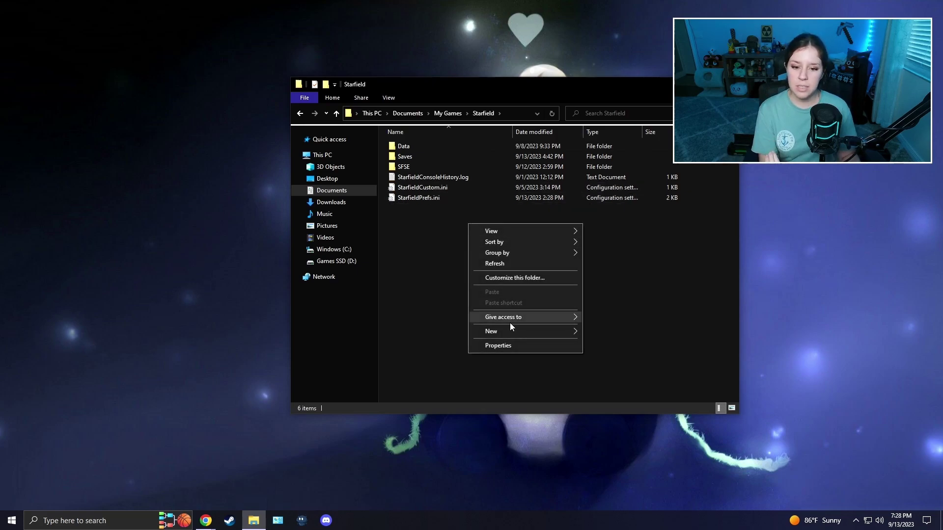
mouse_move(514, 332)
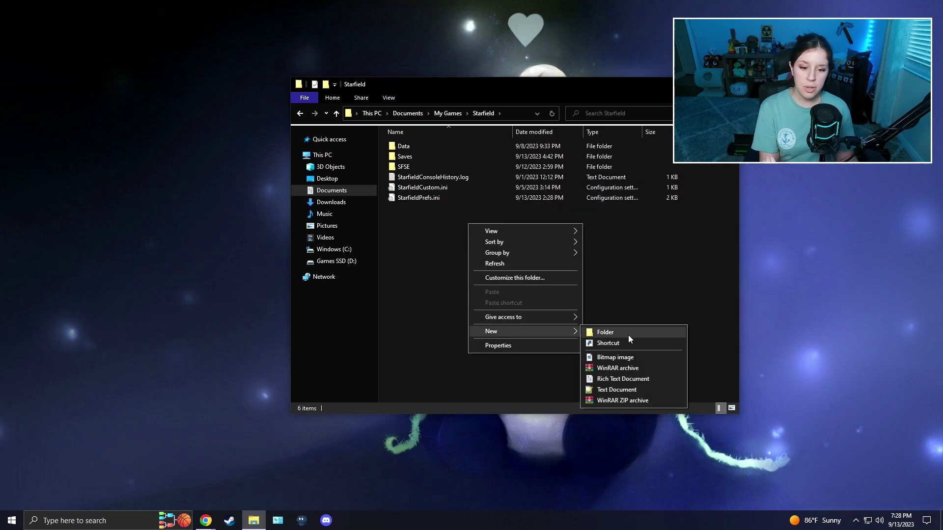
left_click(642, 393)
type("Starfi")
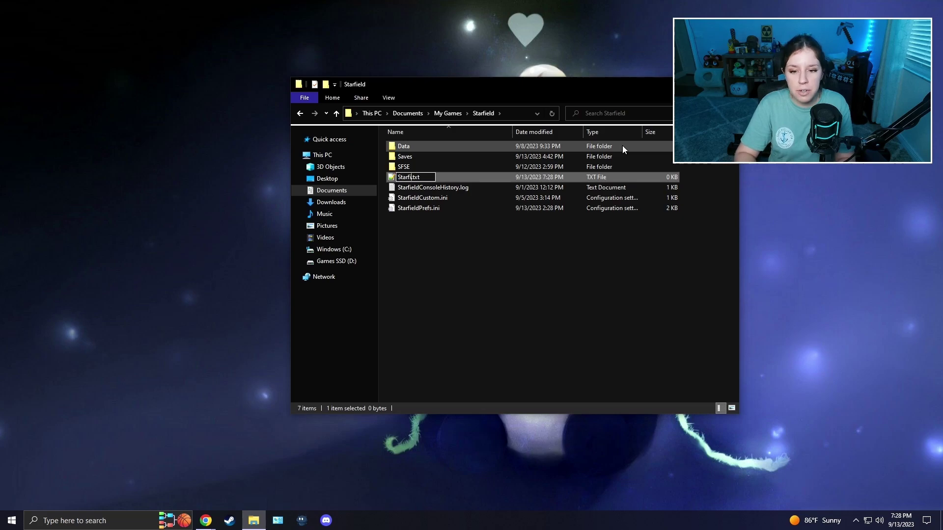
type("eldCustom")
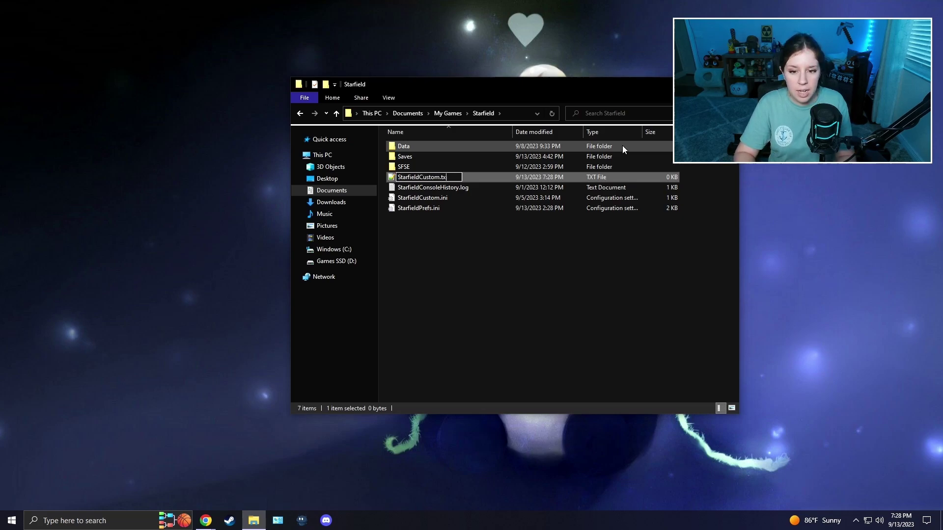
key("BackSpace")
key("BackSpace")
key("BackSpace")
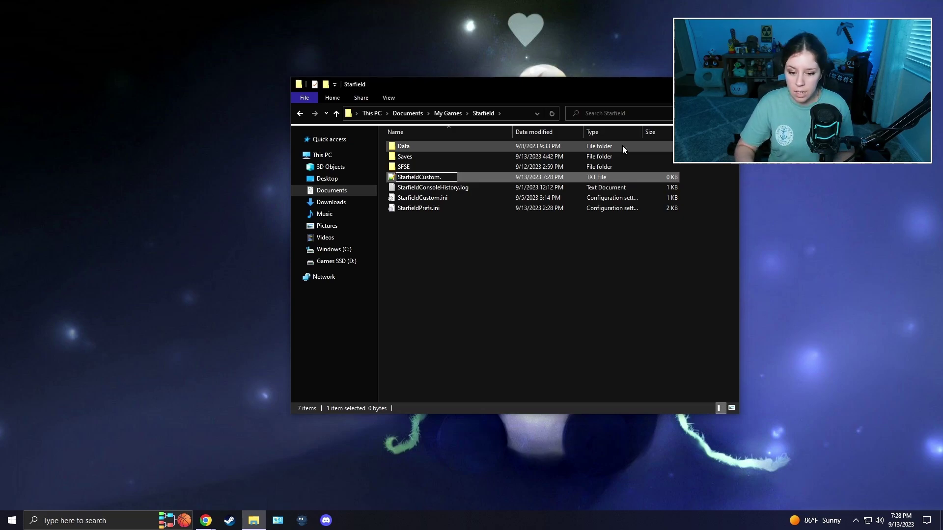
type("ini")
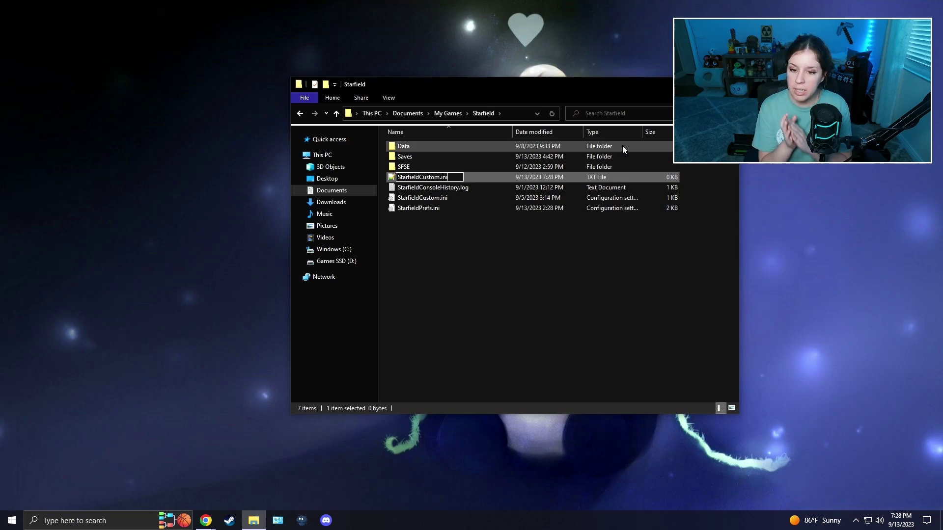
left_click(433, 187)
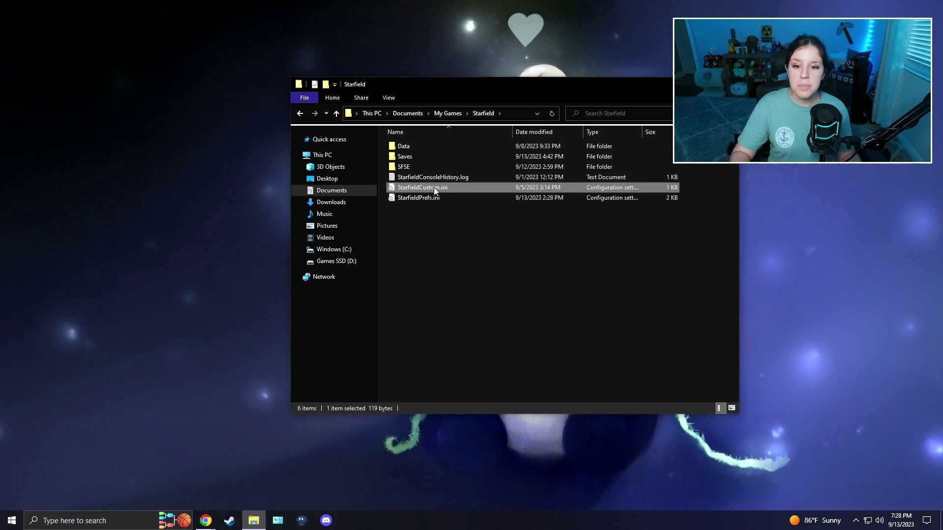
Open StarfieldCustom.ini and delete the [Camera] section lines.
double_click(434, 187)
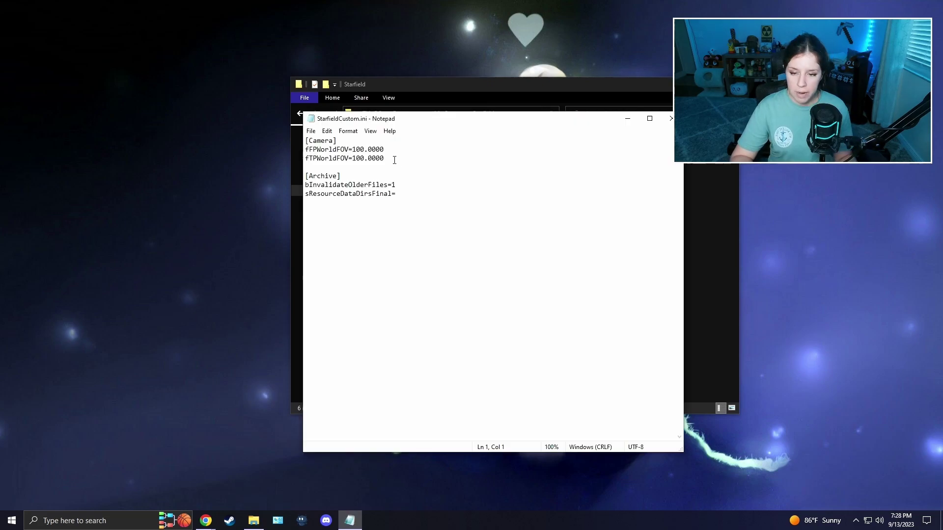
left_click_drag(305, 140, 384, 158)
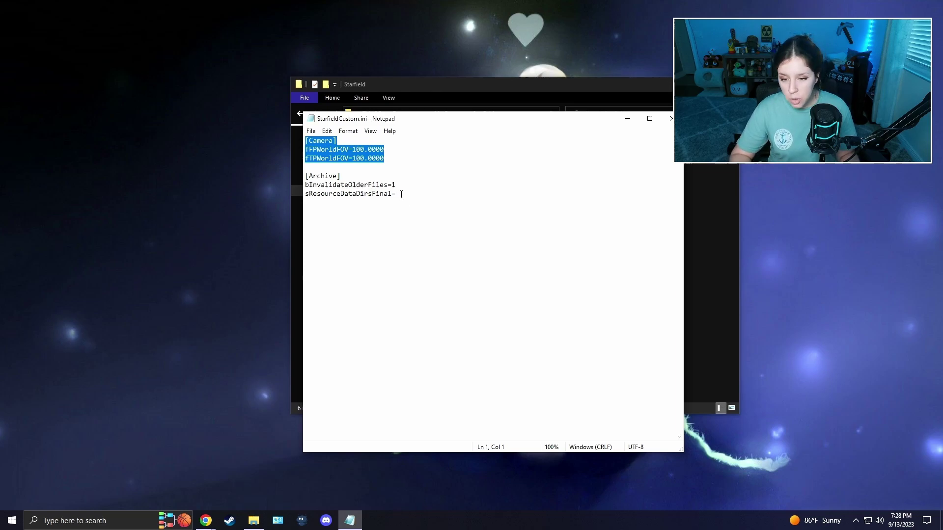
left_click_drag(398, 194, 310, 184)
left_click_drag(384, 158, 298, 141)
key("Delete")
key("Delete")
key("Delete")
Select the three remaining [Archive] lines, then bring the Steam library forward.
left_click(352, 158)
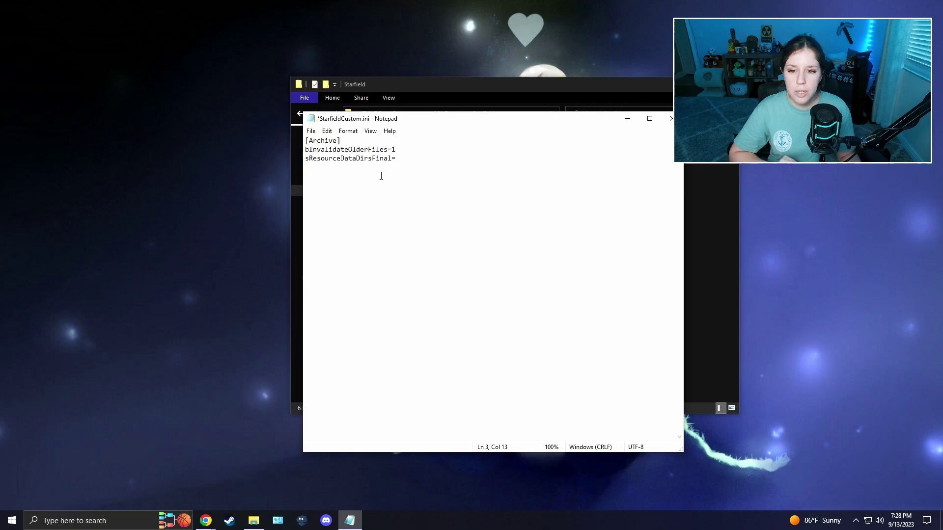
key("ctrl+a")
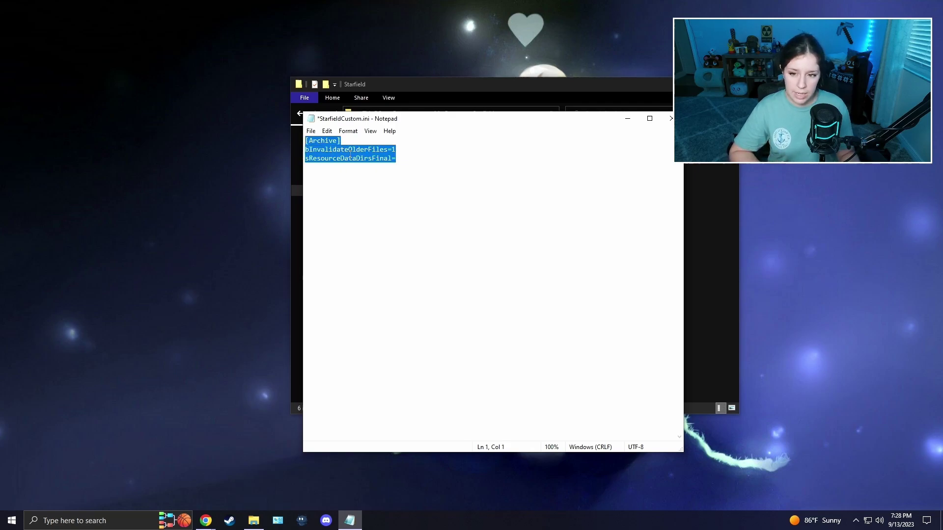
left_click(349, 156)
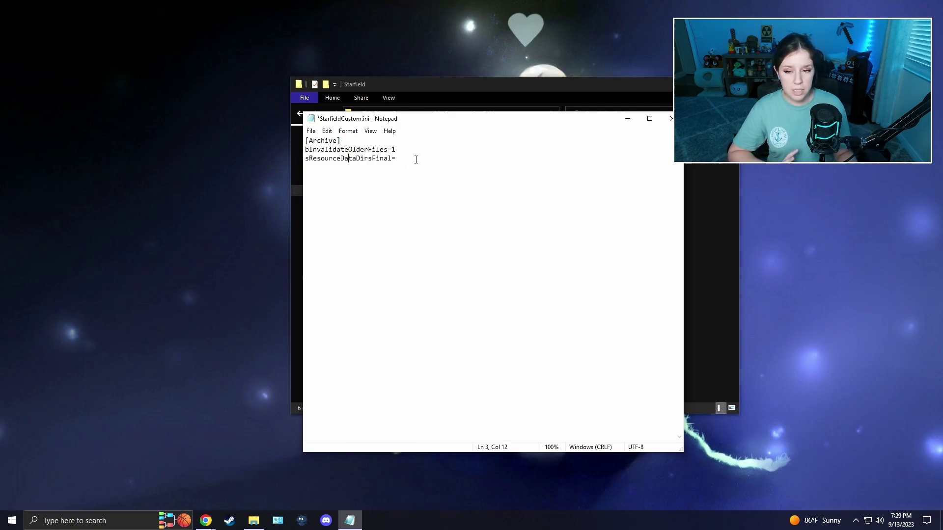
left_click_drag(397, 159, 297, 134)
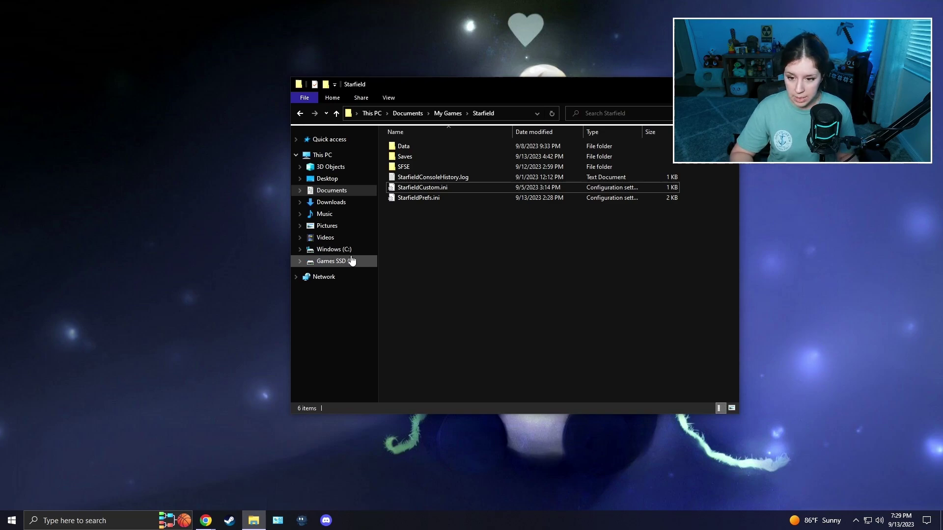
left_click(230, 520)
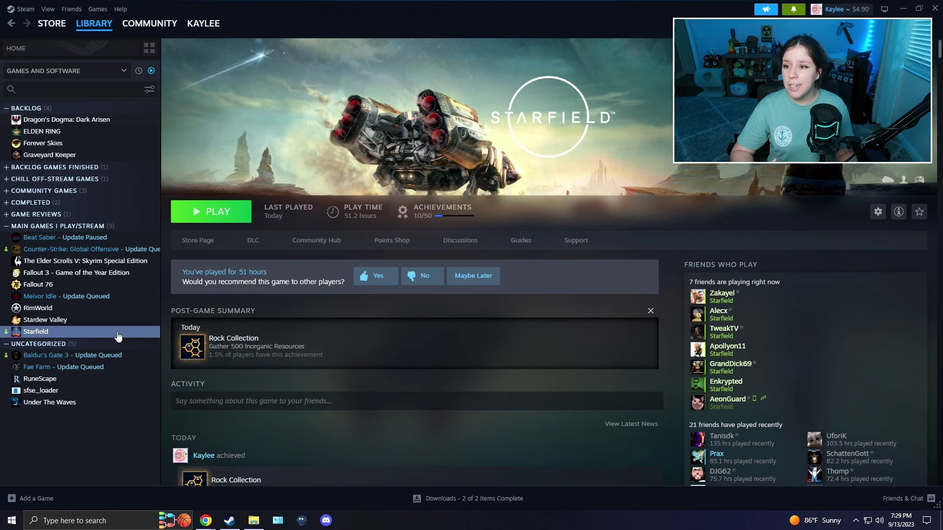
Use Manage > Browse local files on Starfield's Steam library entry.
right_click(118, 336)
mouse_move(175, 408)
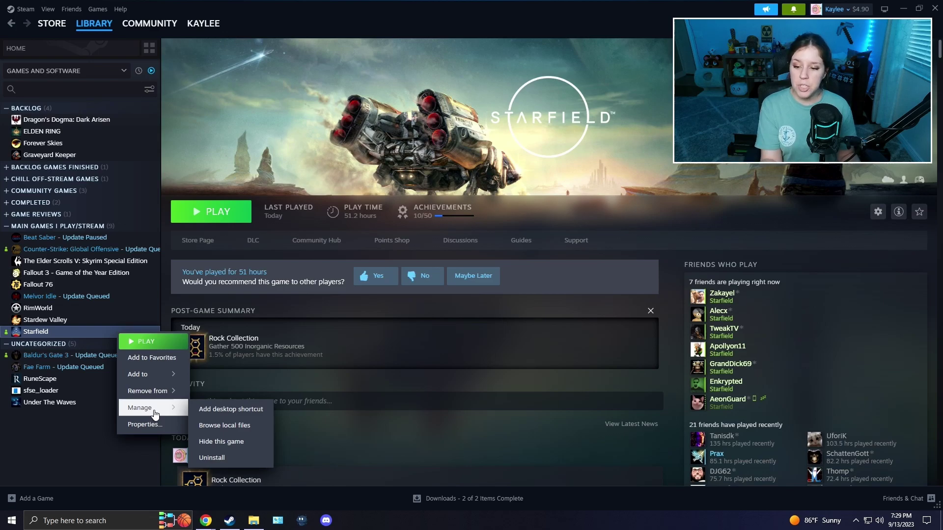
left_click(249, 426)
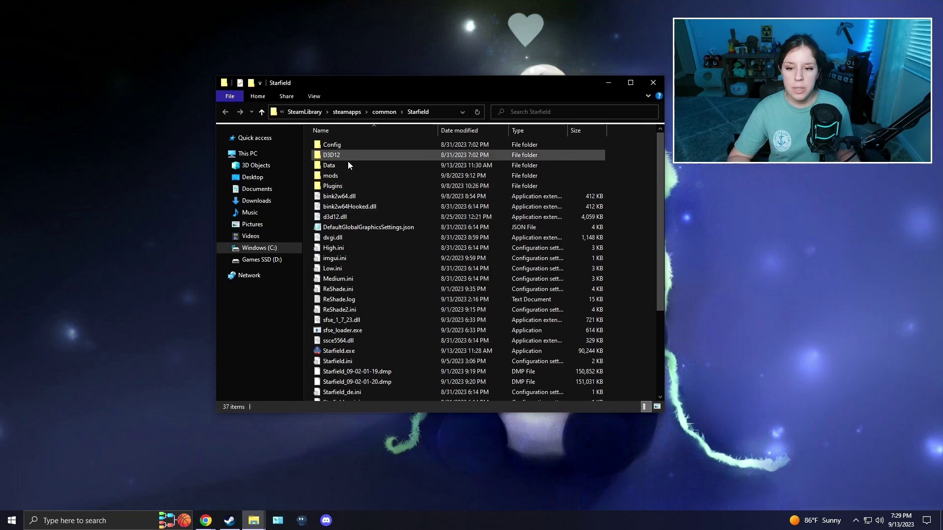
scroll(373, 221, "down", 2)
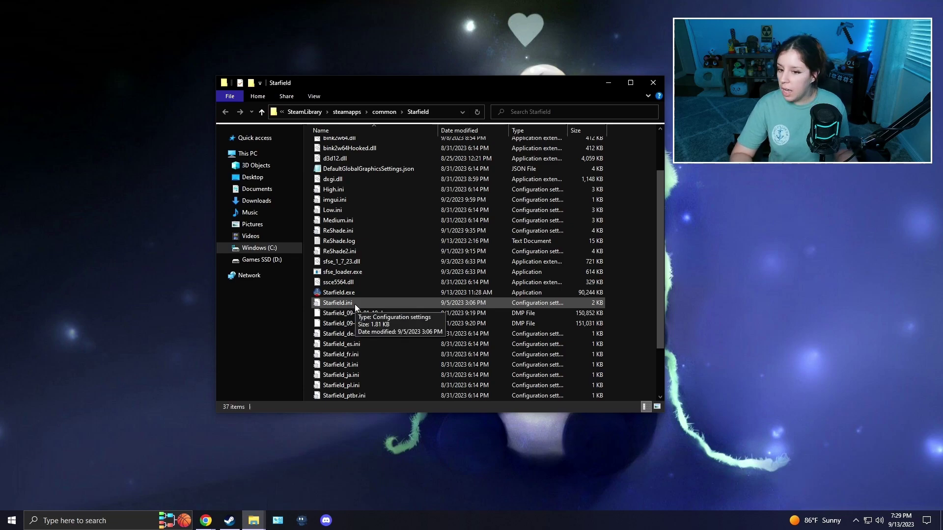
left_click(313, 96)
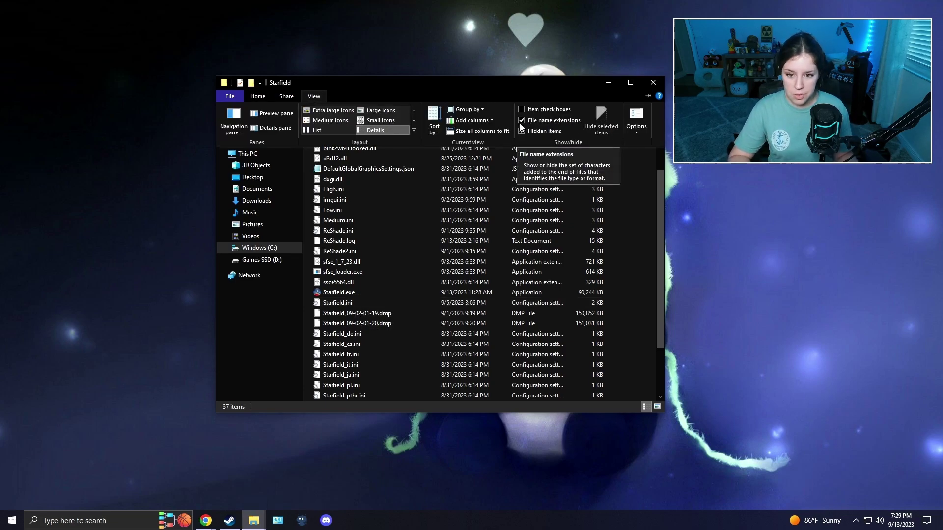
left_click(364, 279)
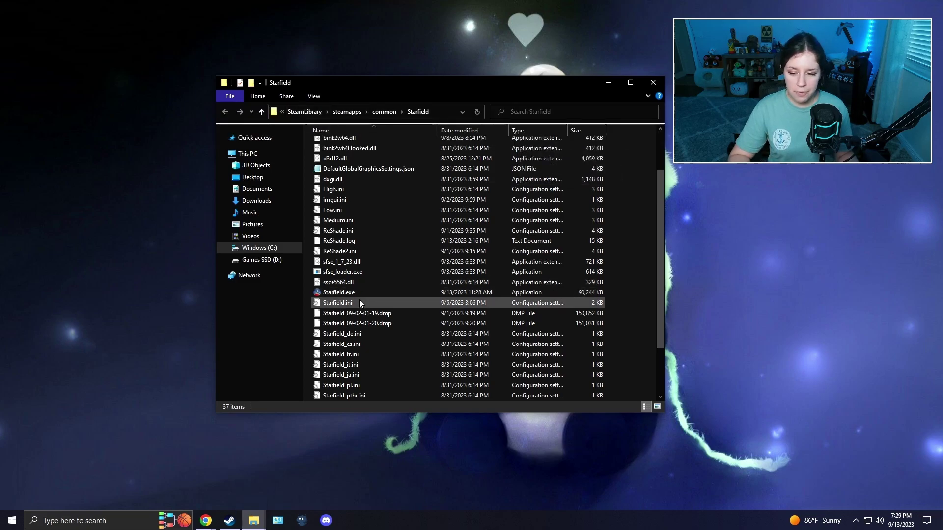
Open Starfield.ini, remove STRINGS\ from sResourceDataDirsFinal, and paste bInvalidateOlderFiles=1 below it.
double_click(360, 303)
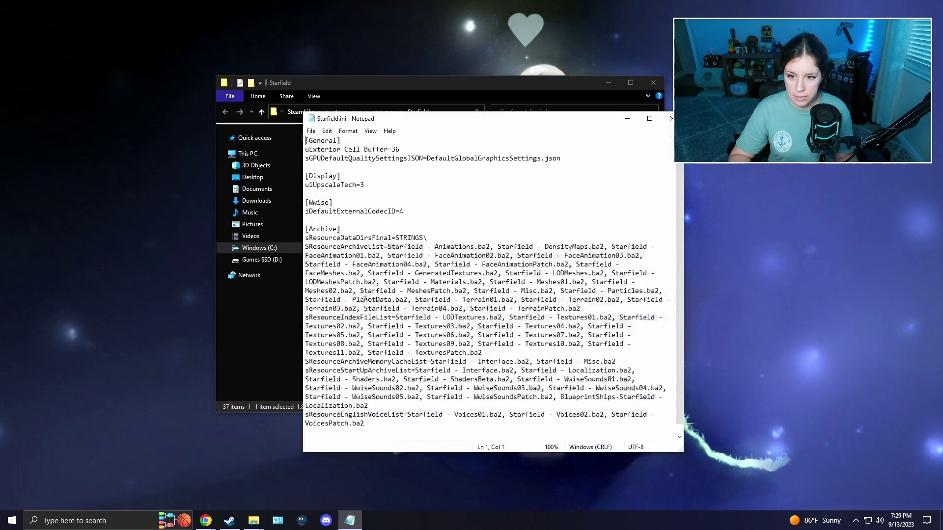
left_click_drag(307, 228, 344, 228)
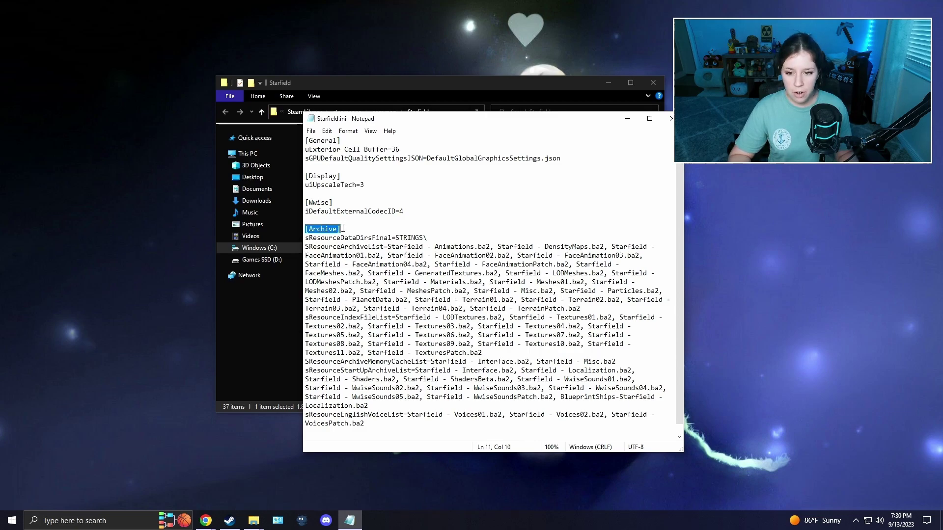
left_click(343, 228)
left_click_drag(429, 238, 399, 239)
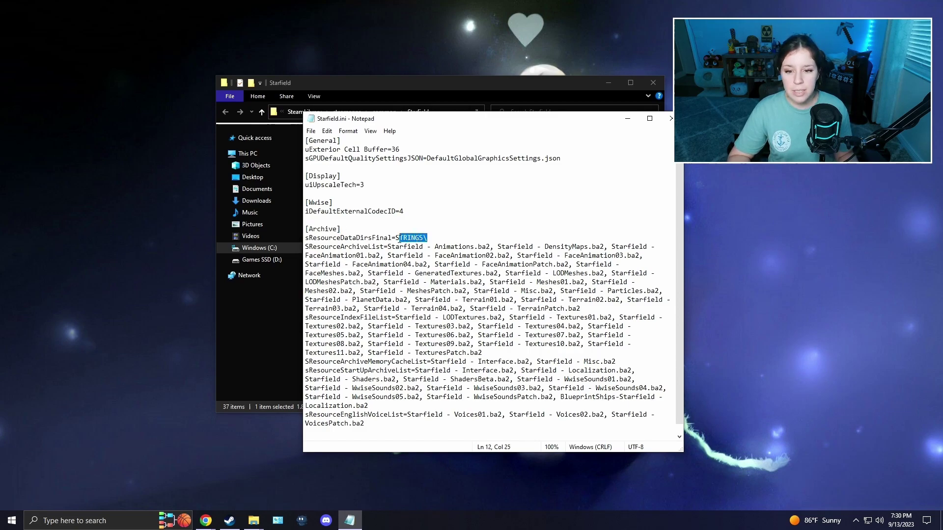
key("BackSpace")
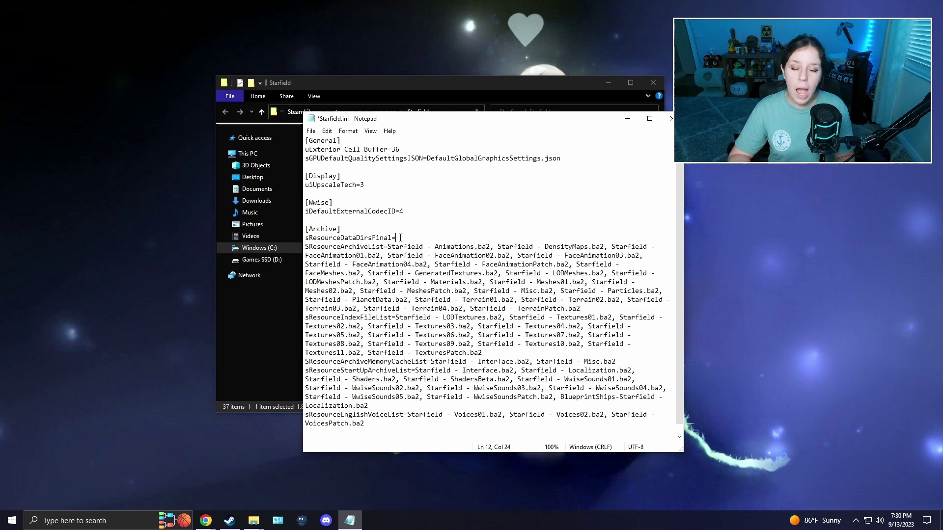
key("Return")
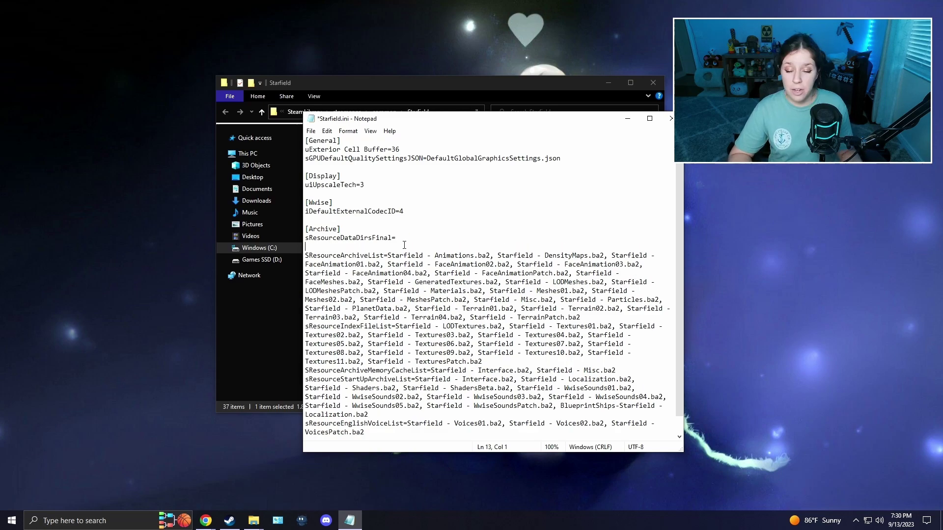
type("bInvalidateOlderFiles=1")
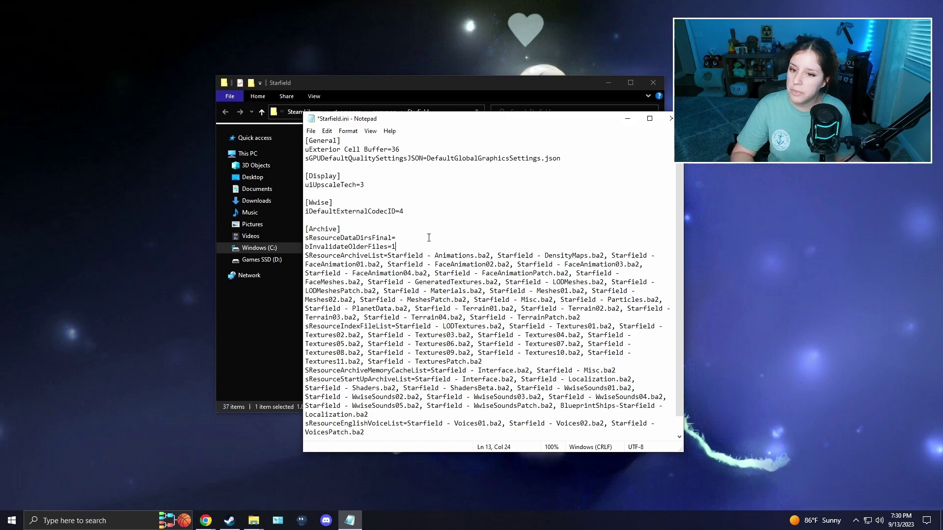
Close the edited Starfield.ini and the Starfield folder windows.
left_click(670, 118)
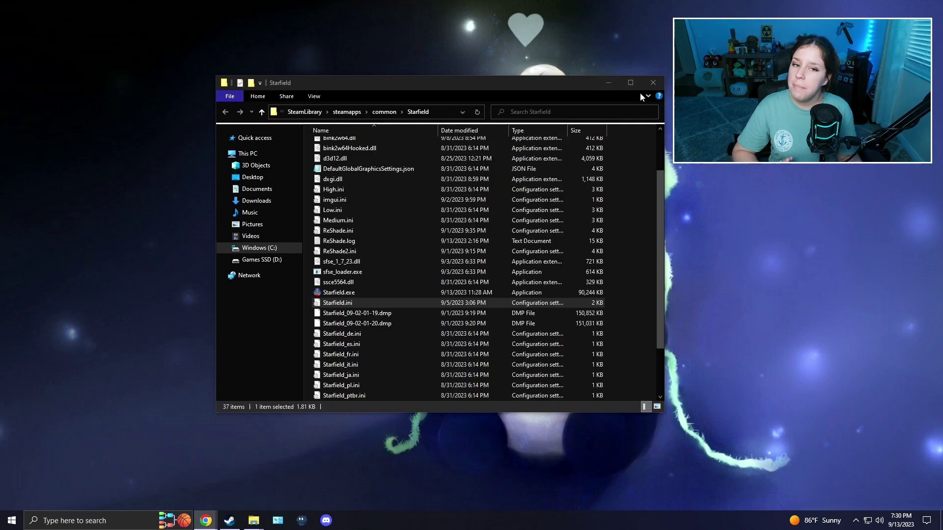
left_click(652, 83)
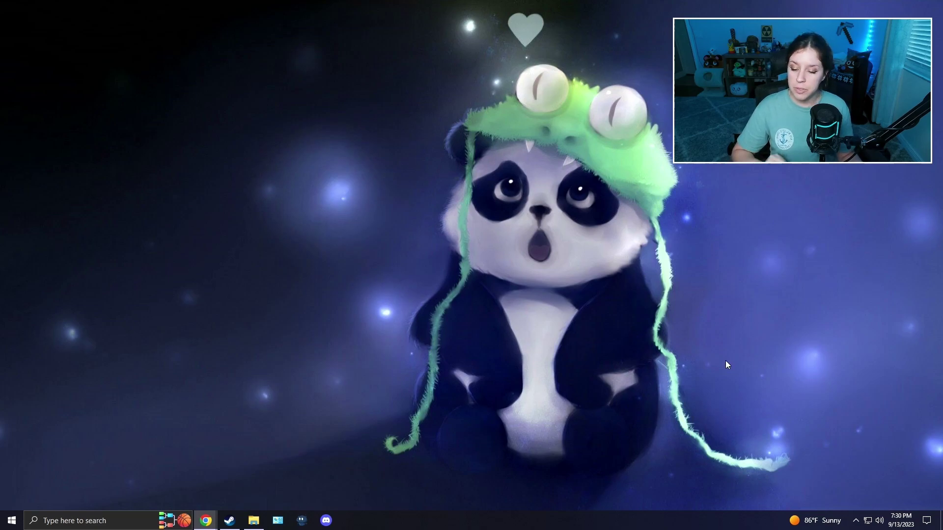
left_click(253, 520)
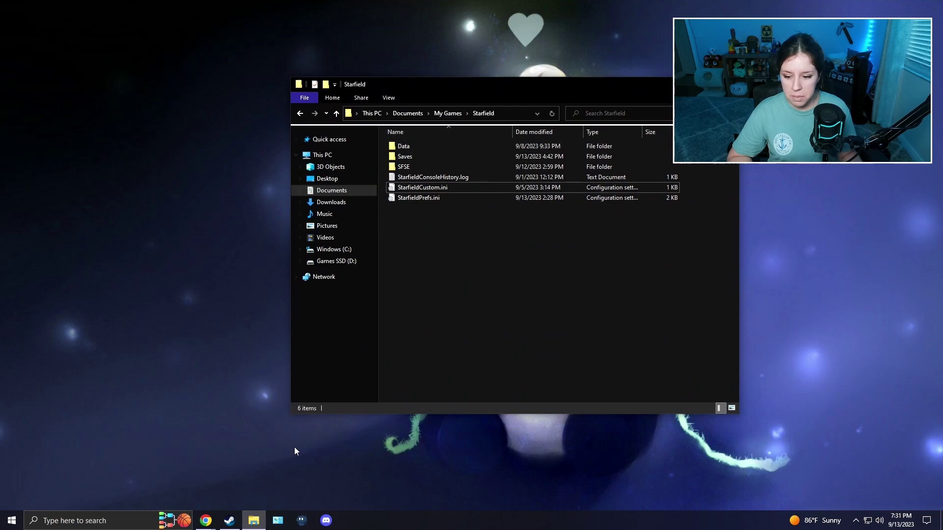
left_click(254, 521)
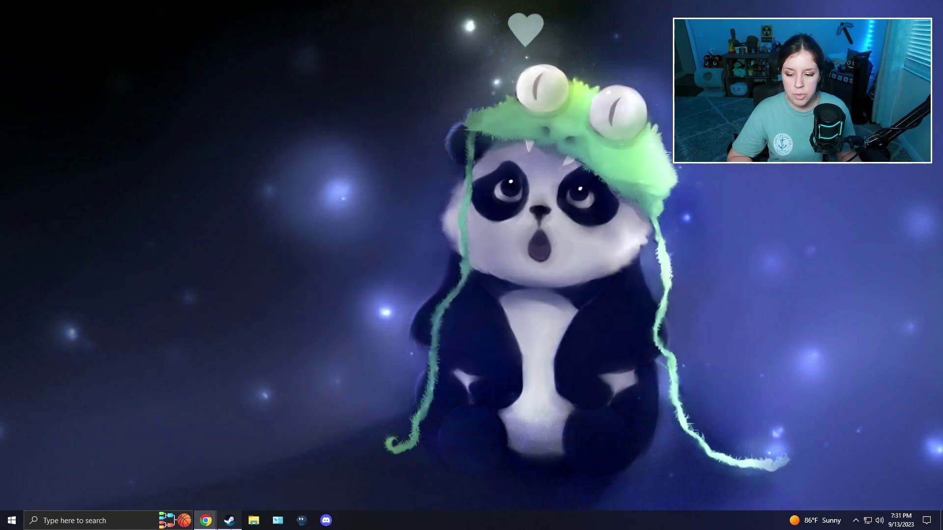
Reopen Starfield's install folder via Steam's Browse local files, close Steam, and move the window left.
left_click(229, 520)
right_click(93, 332)
mouse_move(117, 404)
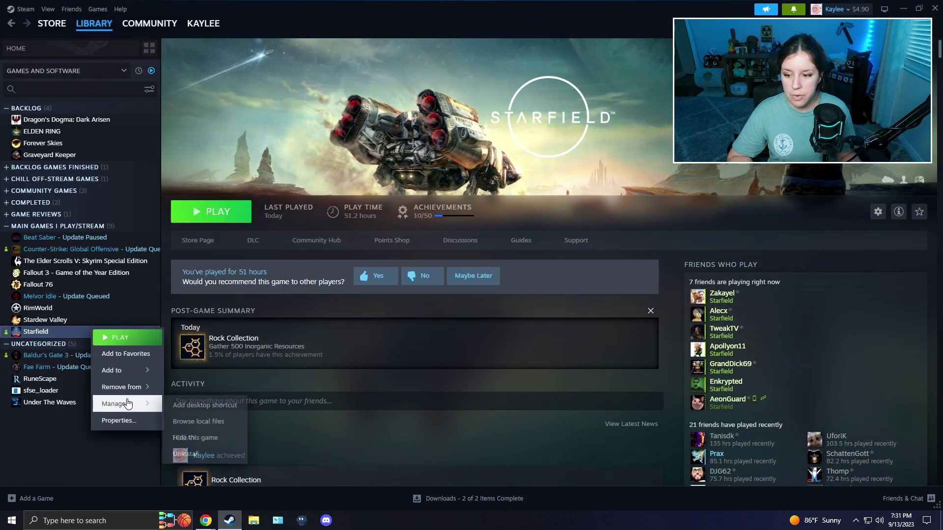
left_click(208, 422)
left_click(935, 8)
left_click_drag(466, 85, 275, 96)
left_click(206, 521)
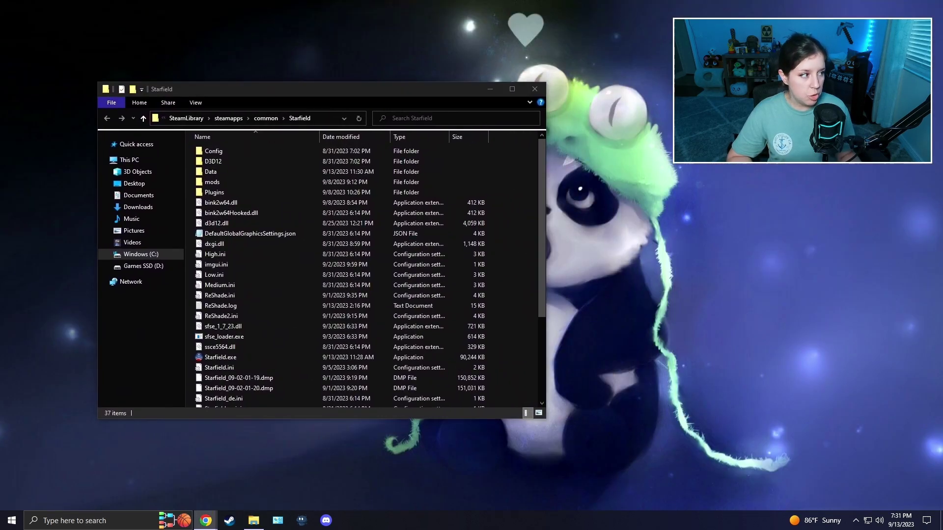
left_click(363, 92)
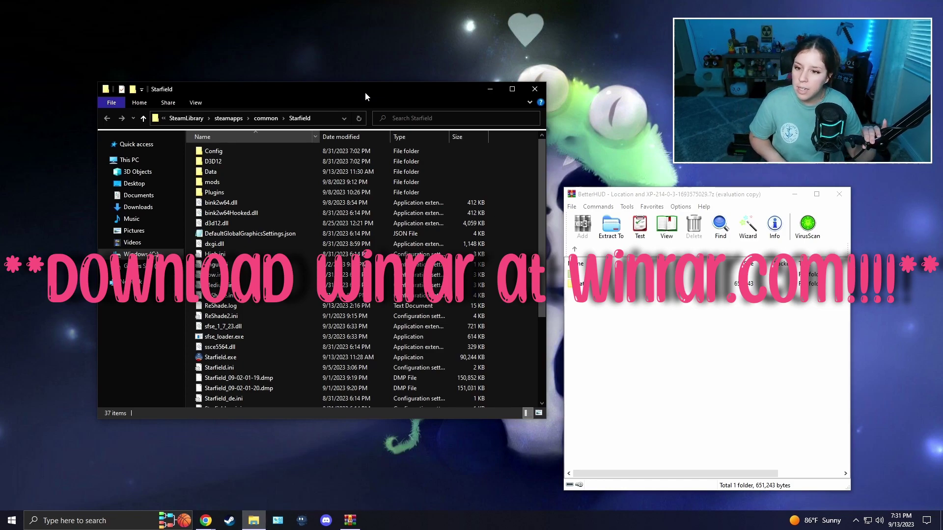
Open the game's Data folder and rename the archive's Data folder to Interface.
double_click(293, 172)
key("alt+Tab")
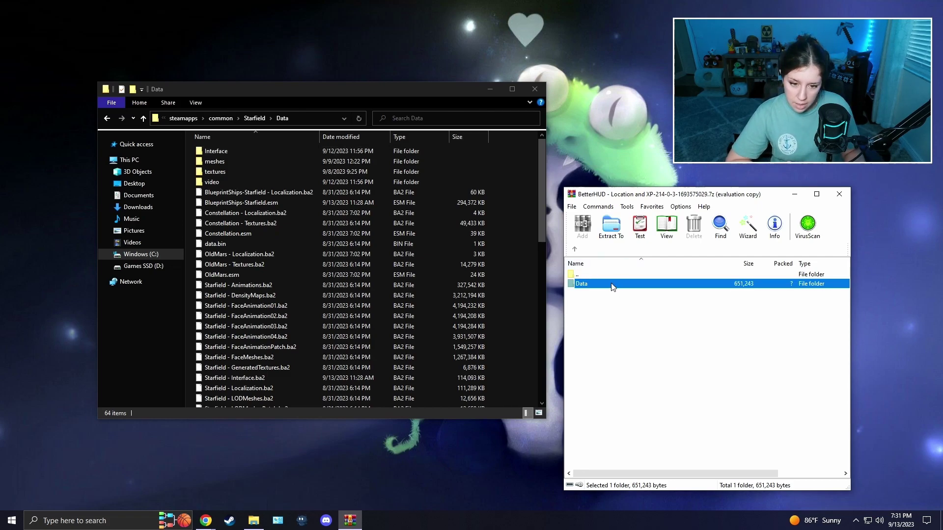
key("F2")
type("Interface")
key("Return")
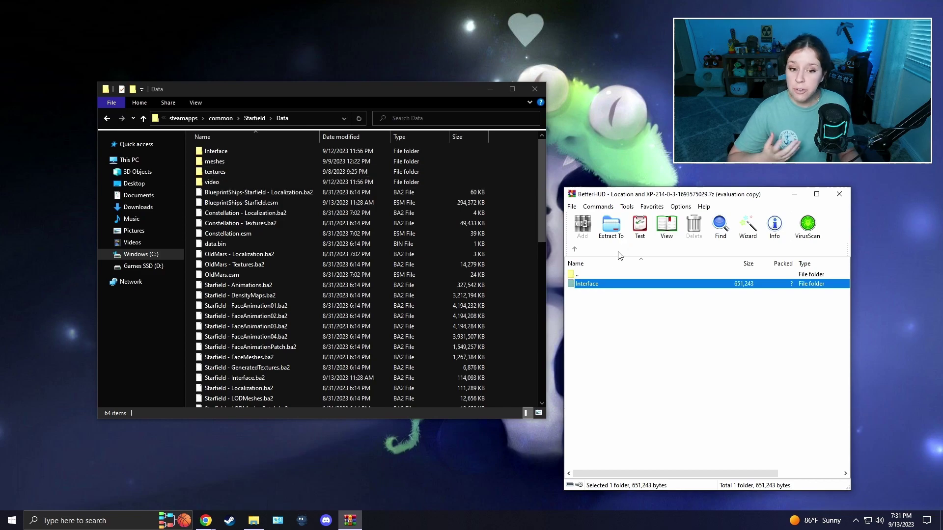
Copy both hudmessagesmenu .gfx files from the archive into the game's Interface folder.
double_click(624, 287)
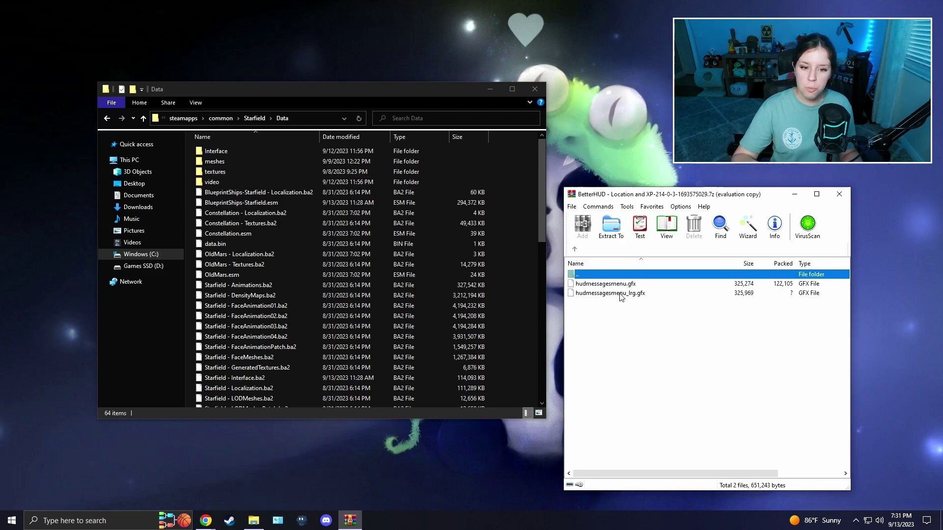
left_click_drag(622, 308, 604, 292)
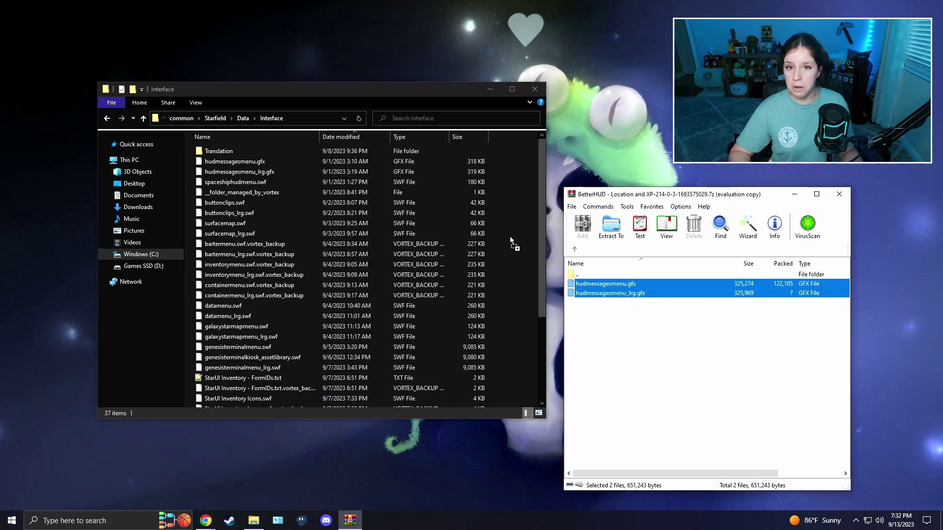
left_click_drag(510, 236, 509, 236)
key("alt+Left")
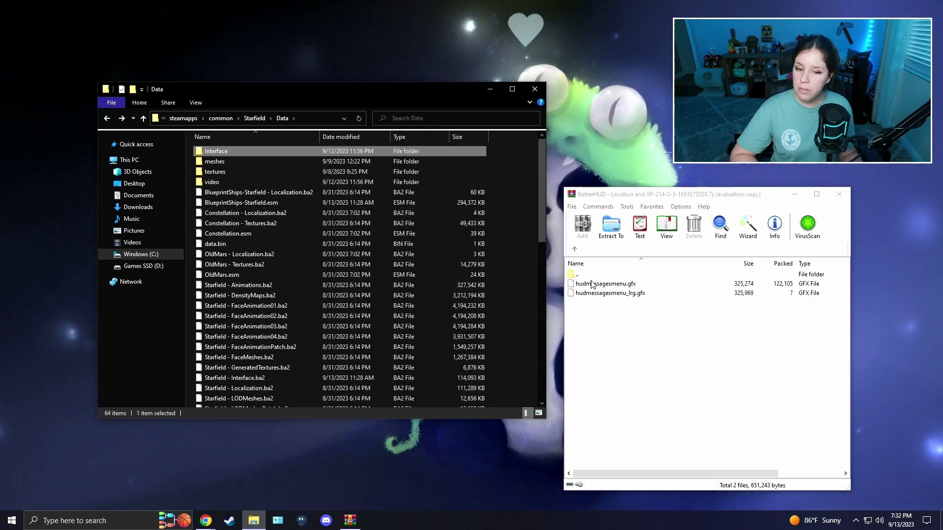
left_click(575, 250)
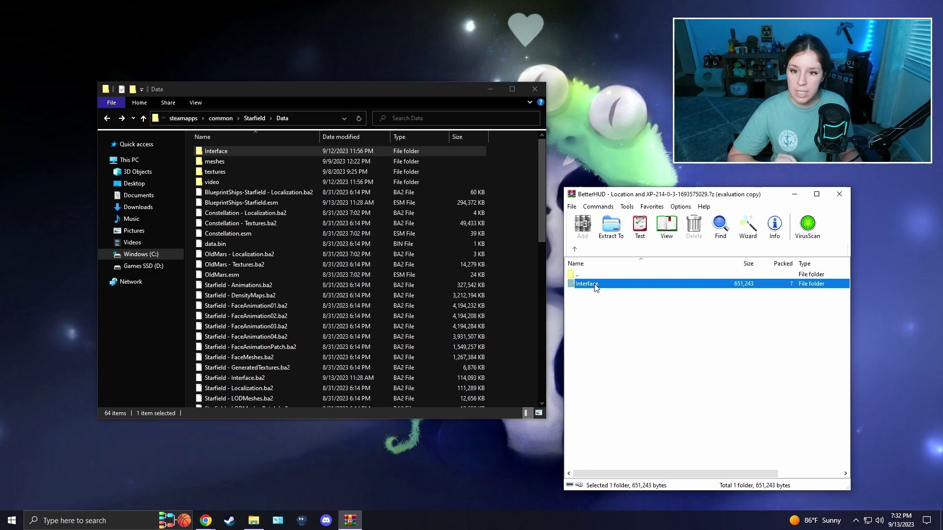